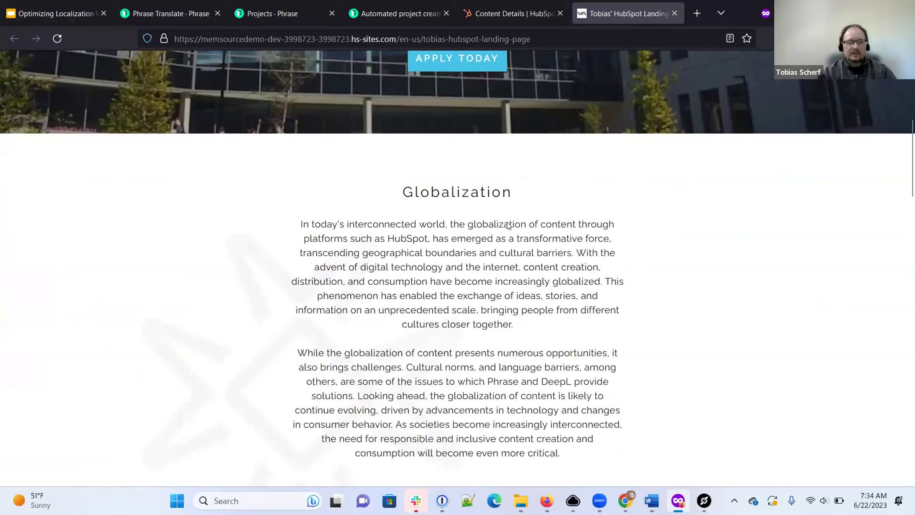
scroll(504, 268, "down", 2)
scroll(504, 268, "up", 5)
scroll(504, 268, "up", 6)
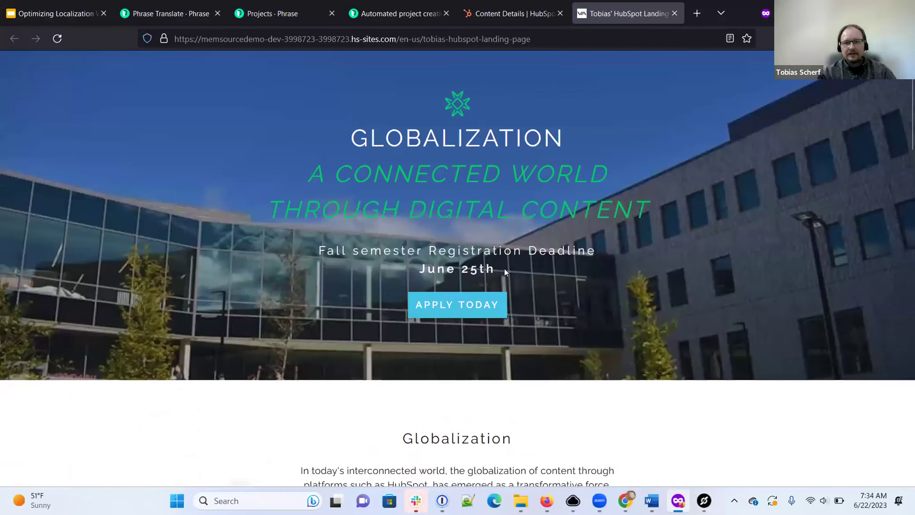
scroll(485, 83, "up", 1)
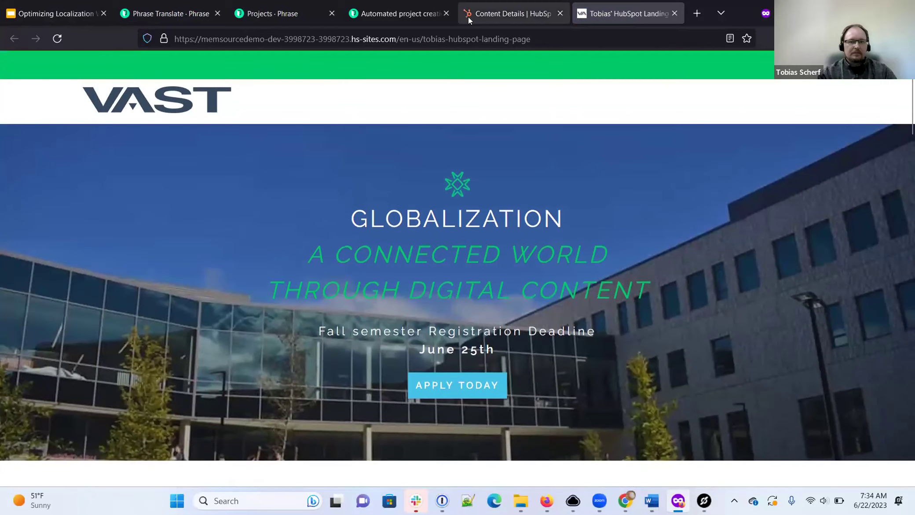
Step: Show the My PTr profile and try enabling the Rozetta and Microsoft Translator engines
left_click(196, 15)
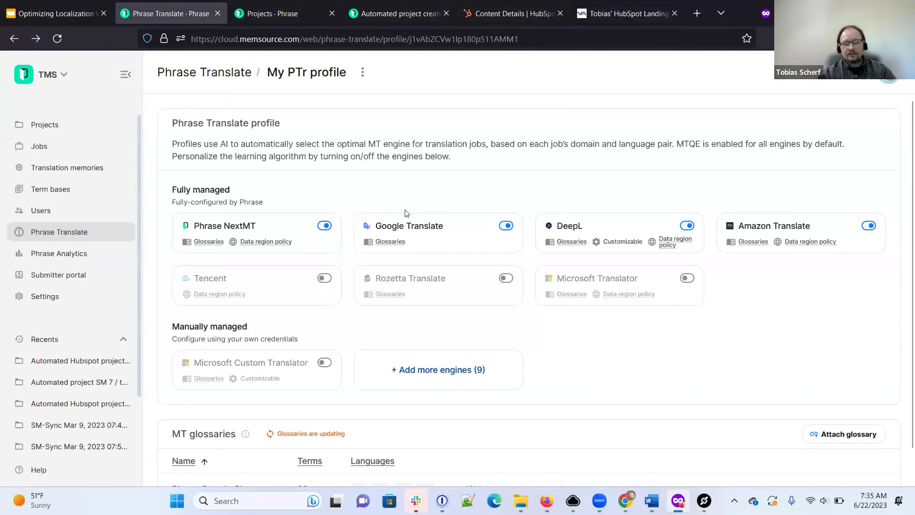
scroll(493, 192, "down", 1)
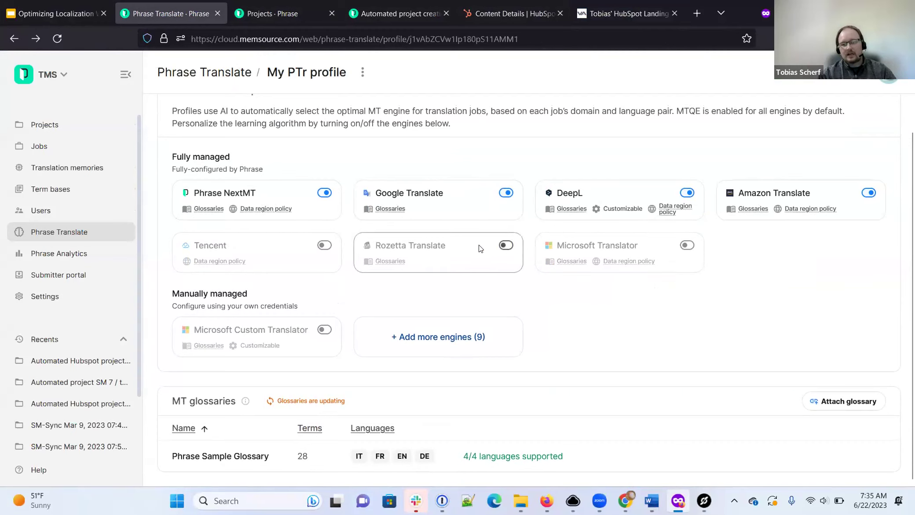
left_click(506, 245)
left_click(684, 245)
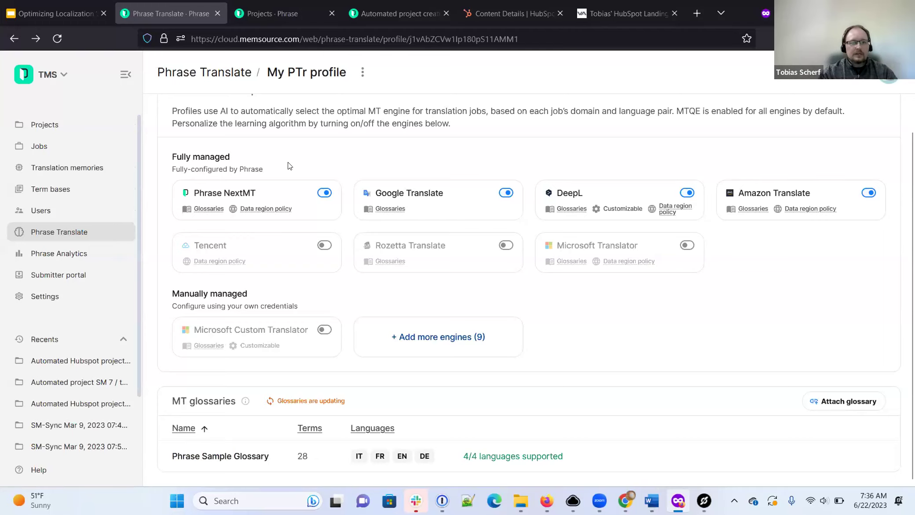
Step: Check the projects list for new projects, then return to automated project creation settings
left_click(275, 5)
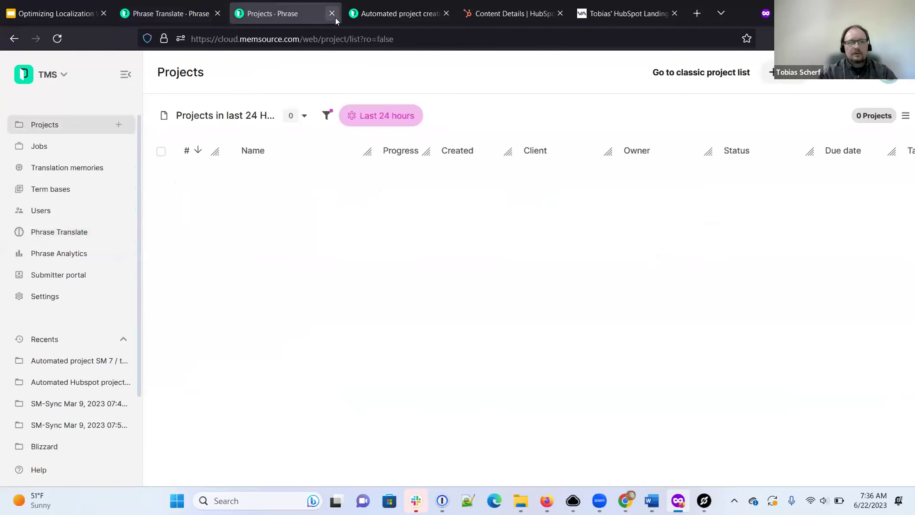
left_click(376, 16)
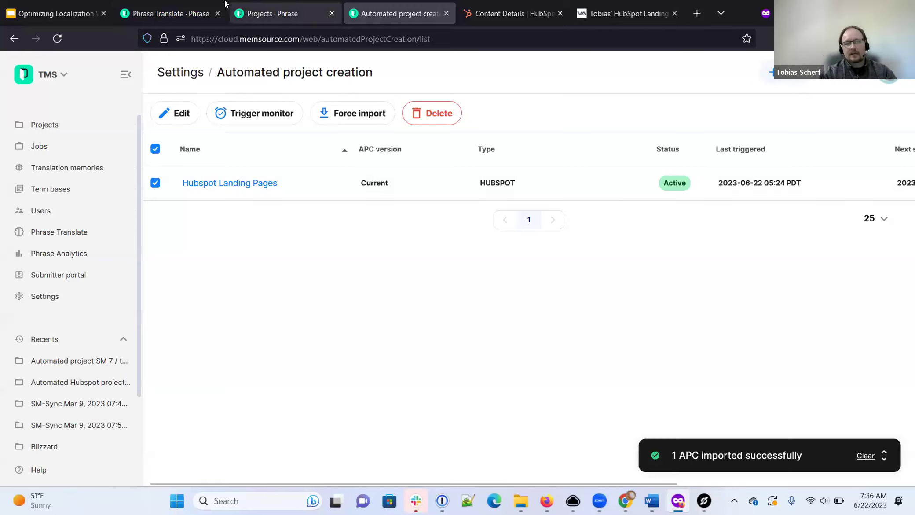
left_click(259, 14)
left_click(393, 14)
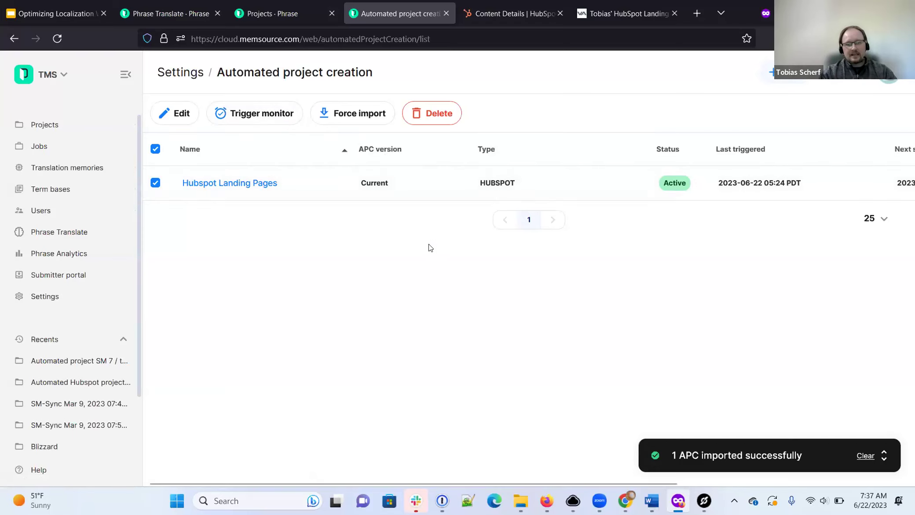
Step: Force a confirmed import of the Hubspot Landing Pages automation and reload the projects list
left_click(358, 117)
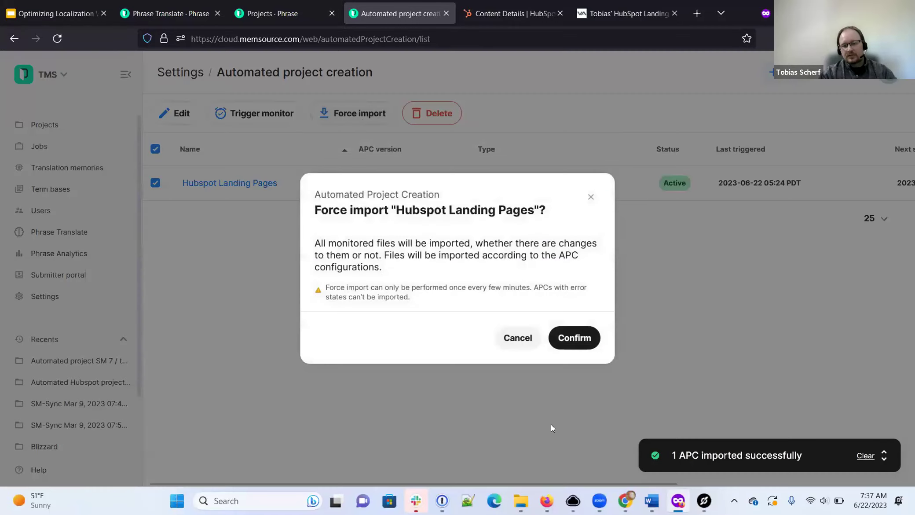
left_click(576, 337)
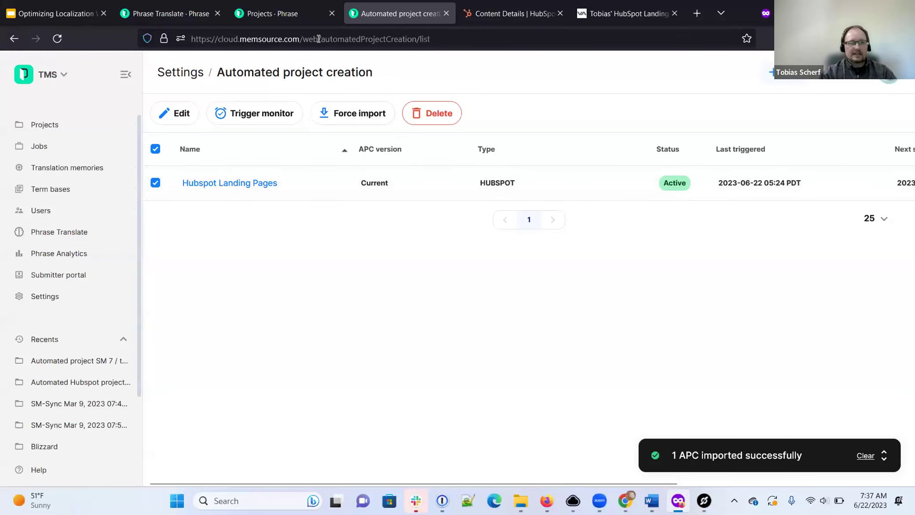
left_click(285, 15)
left_click(58, 39)
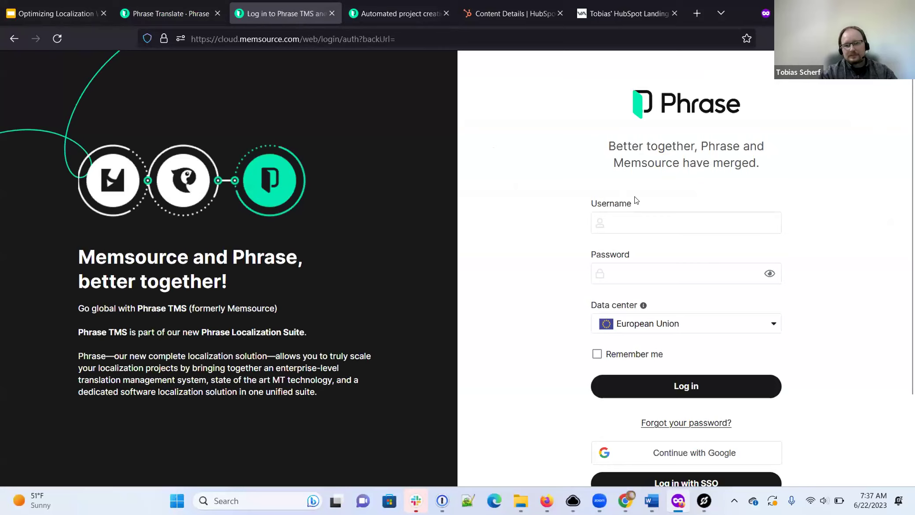
Step: Sign back into Phrase TMS with the account username and password
left_click(638, 225)
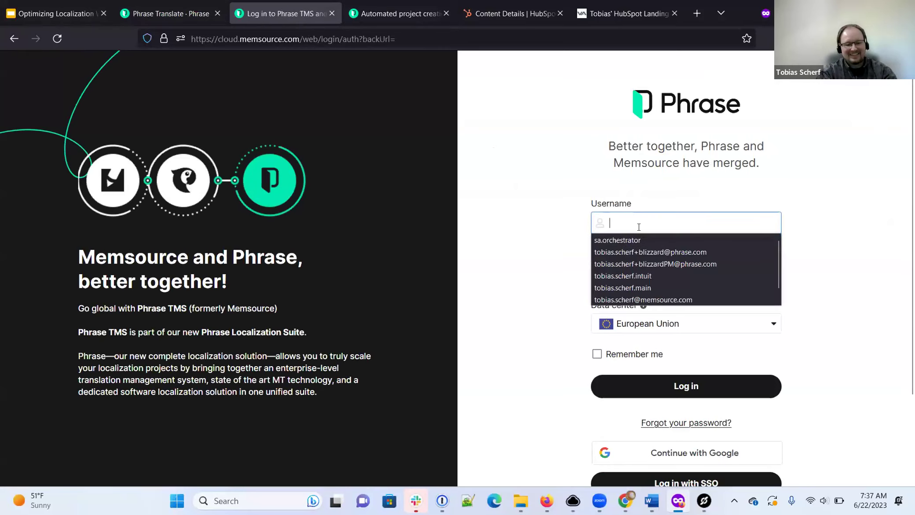
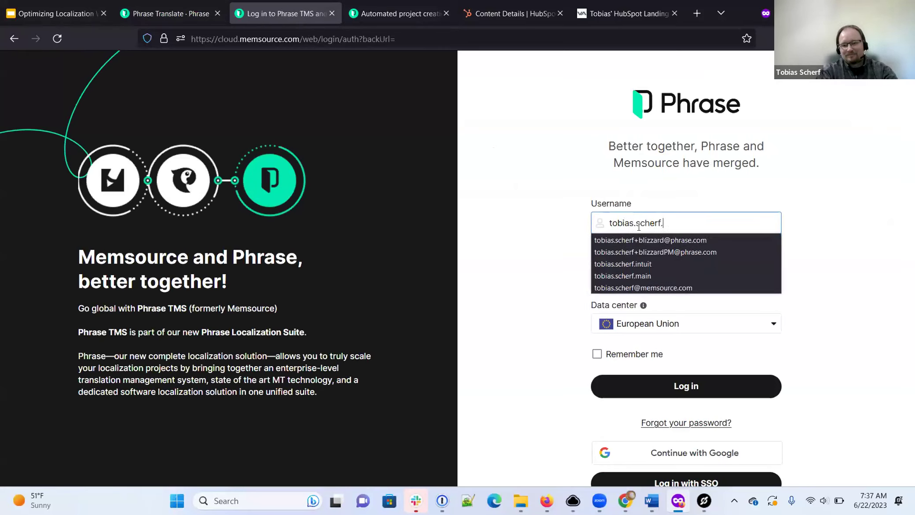
left_click(639, 277)
type("*********")
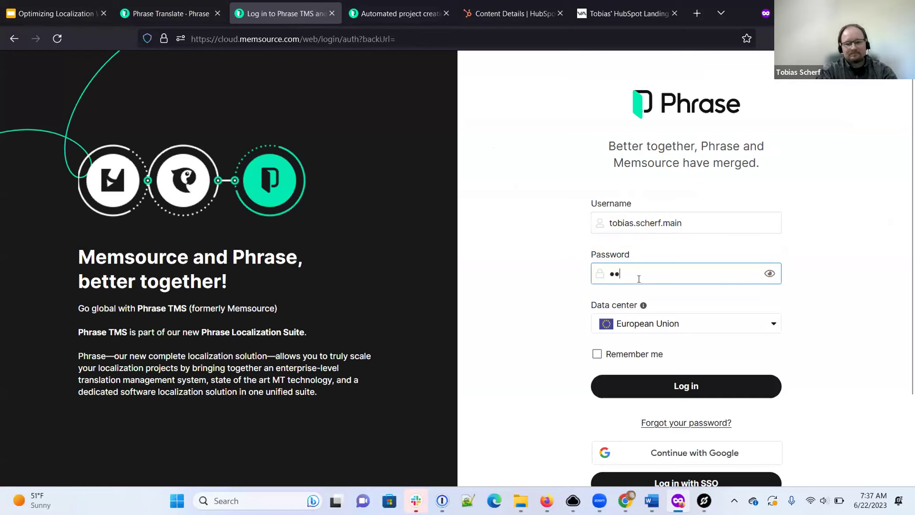
type("*****")
key("Return")
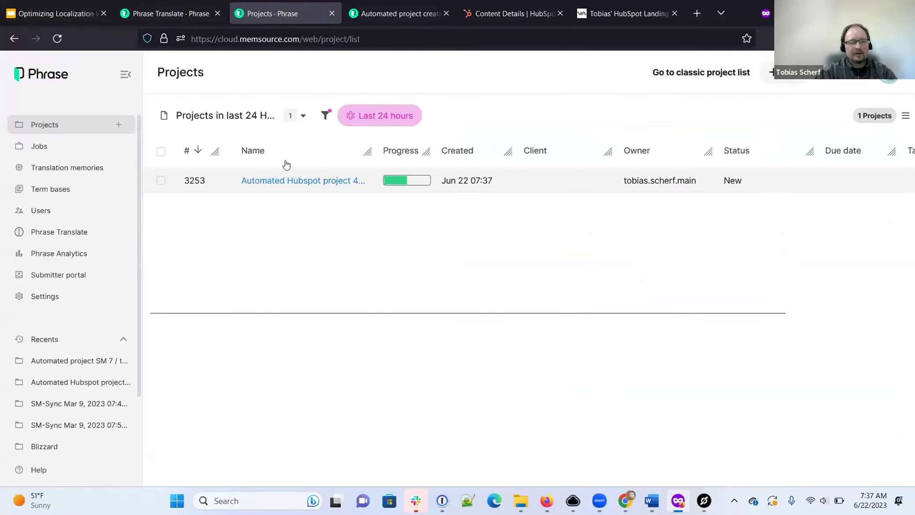
Step: Open Automated Hubspot project 4 and launch the fr job for TS HubSpot Landing Page.html
left_click(301, 183)
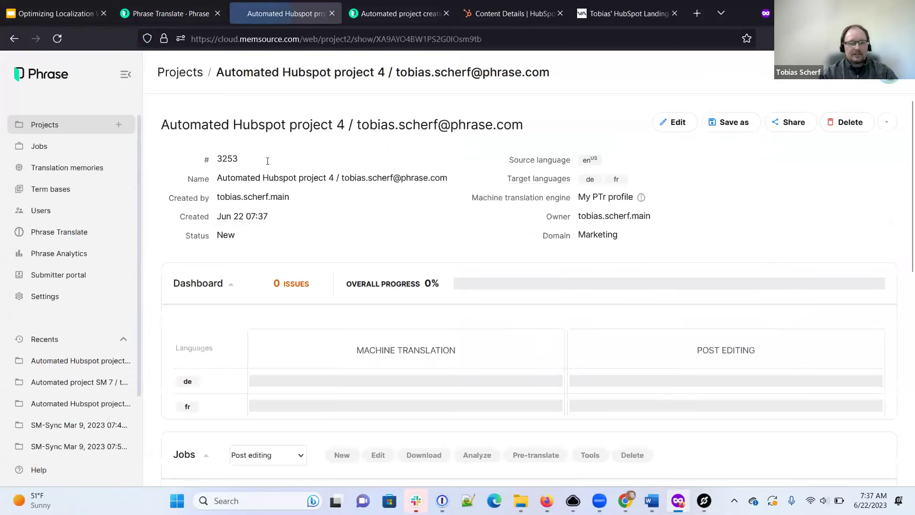
scroll(378, 145, "down", 2)
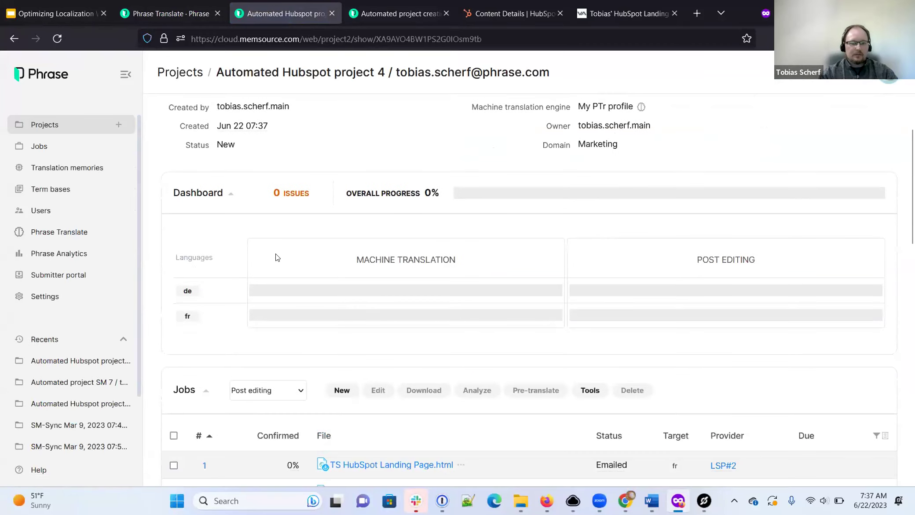
scroll(275, 256, "down", 3)
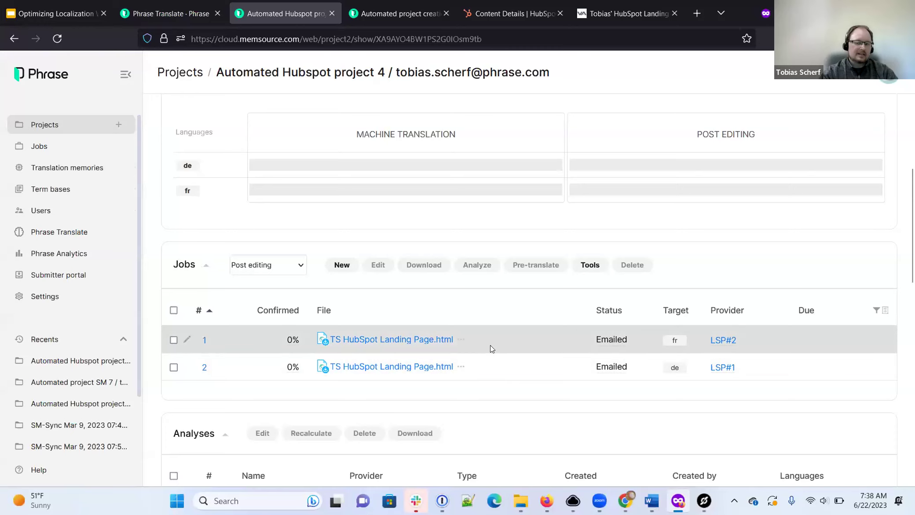
left_click(415, 340)
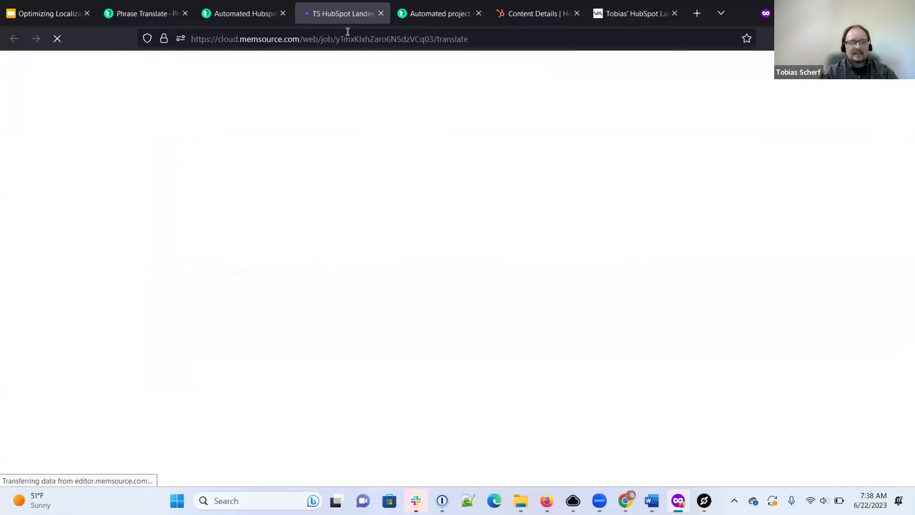
Step: Open the German job as well, then review the French segments through Apply Today
left_click(266, 14)
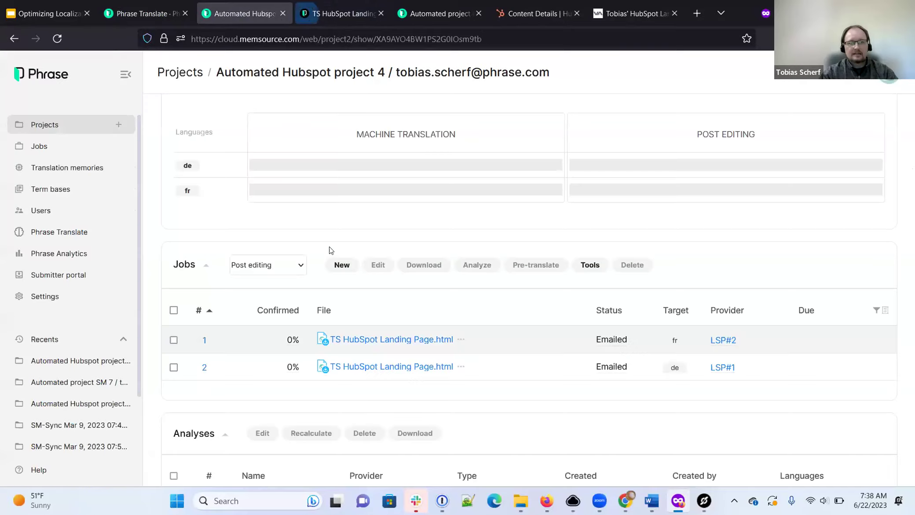
left_click(357, 367)
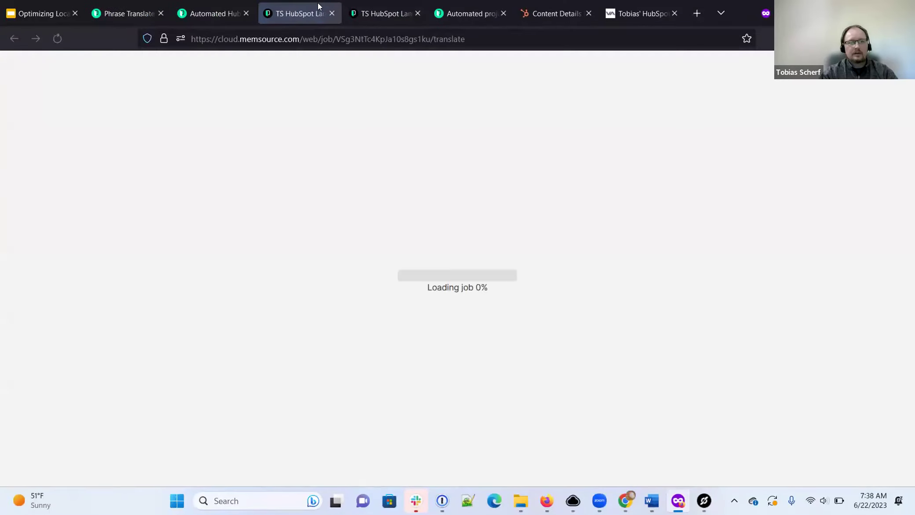
left_click(382, 16)
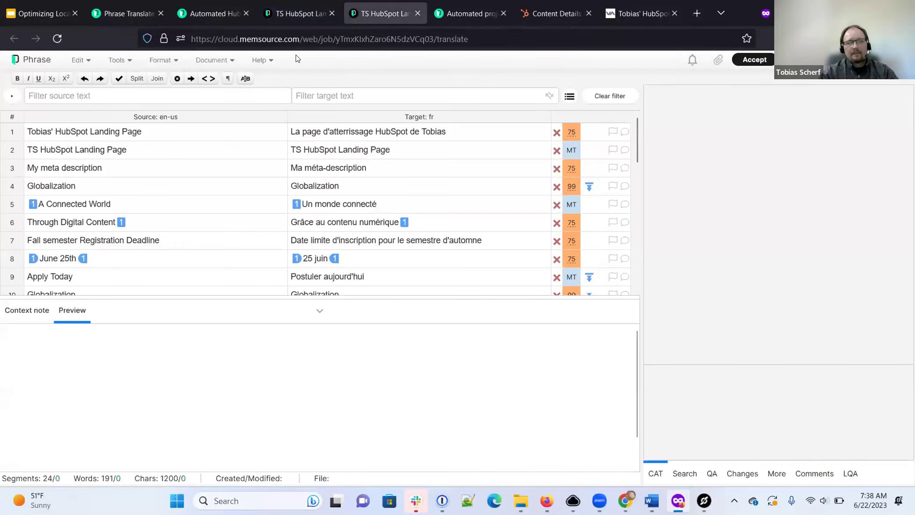
left_click(390, 148)
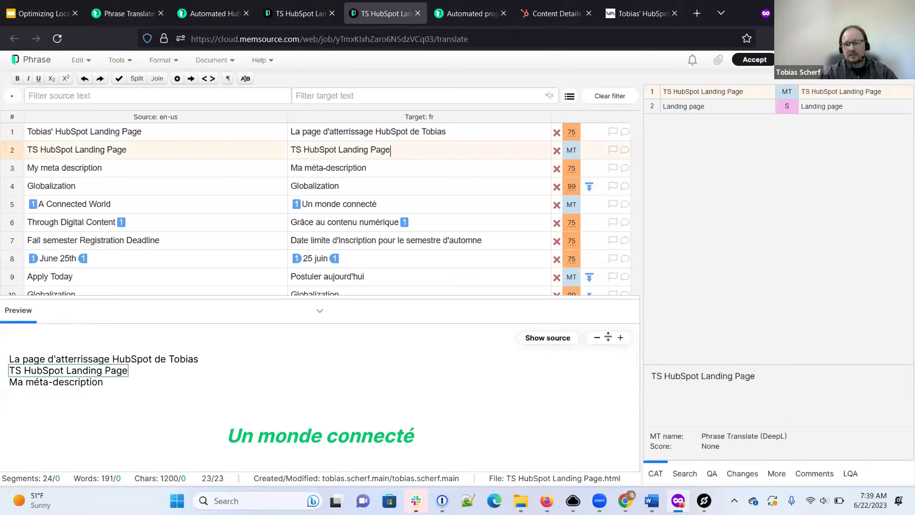
left_click(345, 163)
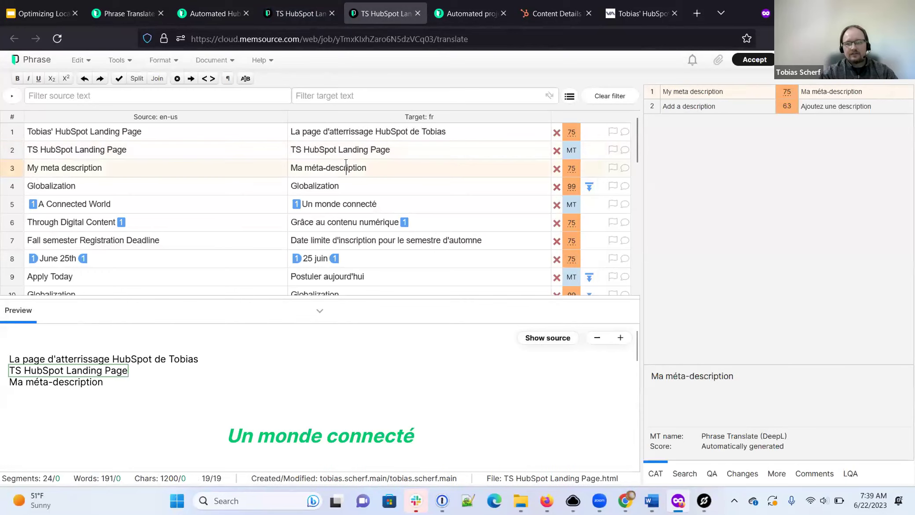
left_click(375, 186)
key("Down")
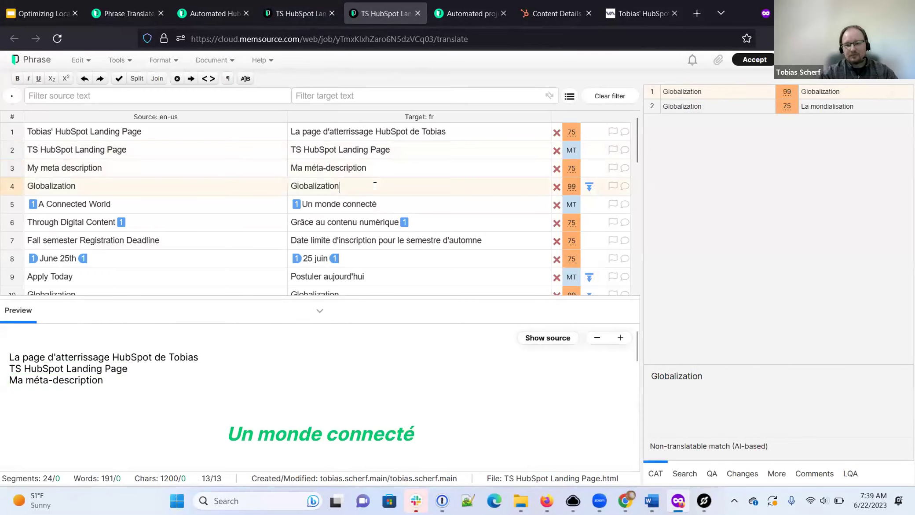
key("Down")
key("Down")
key("Down")
key("Down")
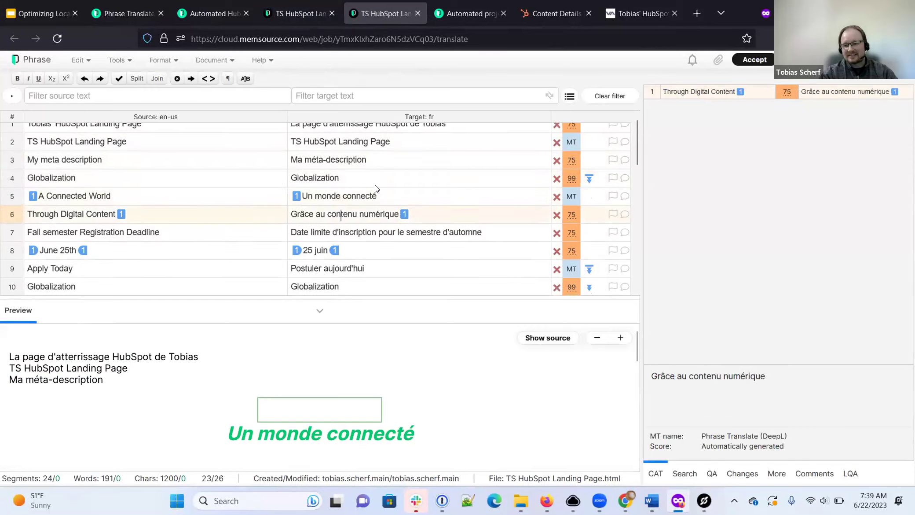
Step: Review the German translation from its first segment, then close both job editor tabs
left_click(315, 15)
left_click(395, 131)
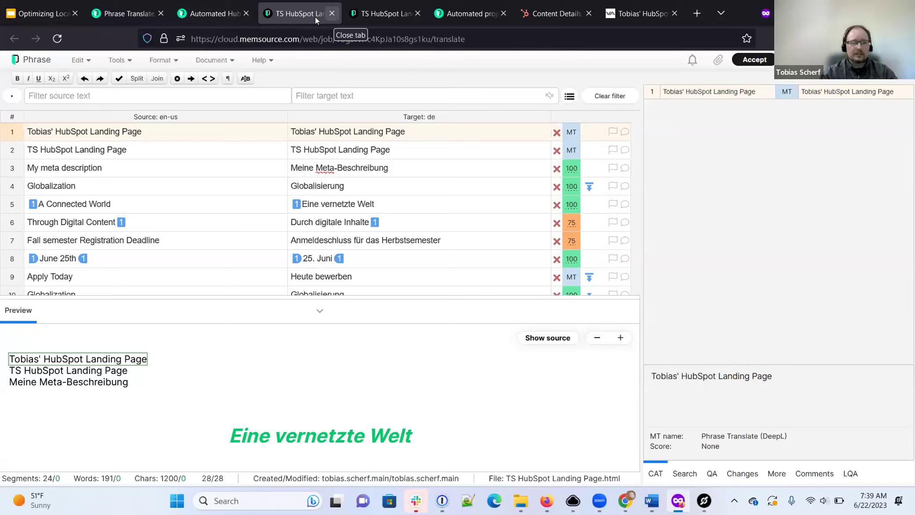
left_click(389, 13)
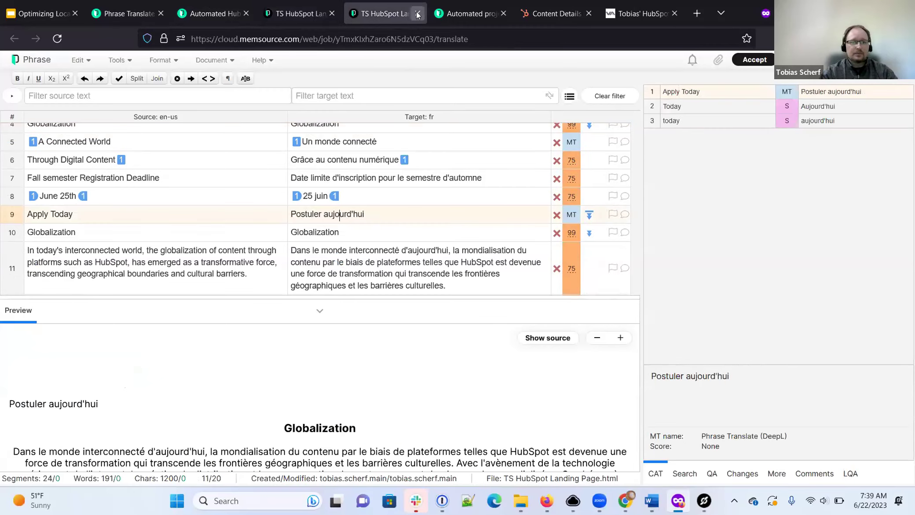
left_click(417, 14)
left_click(332, 13)
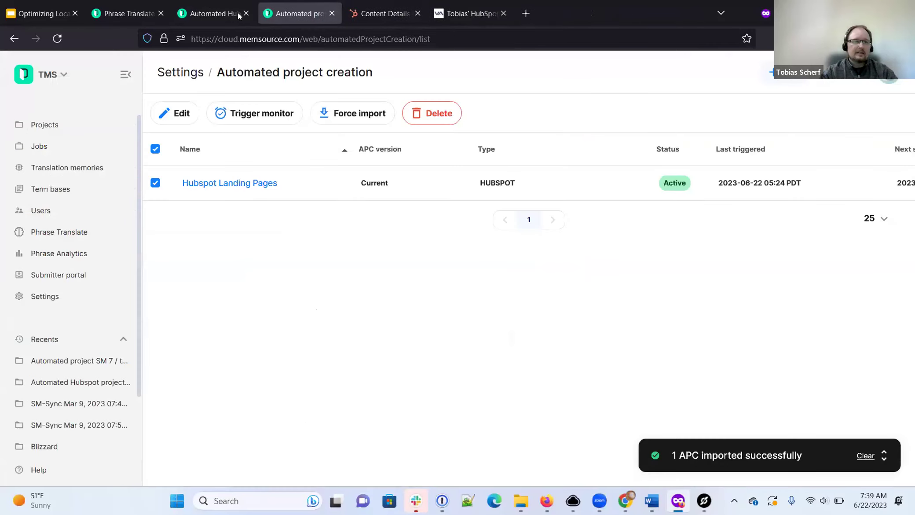
Step: Bulk-edit both project 4 jobs, removing Provider and setting status to Completed by provider
left_click(238, 14)
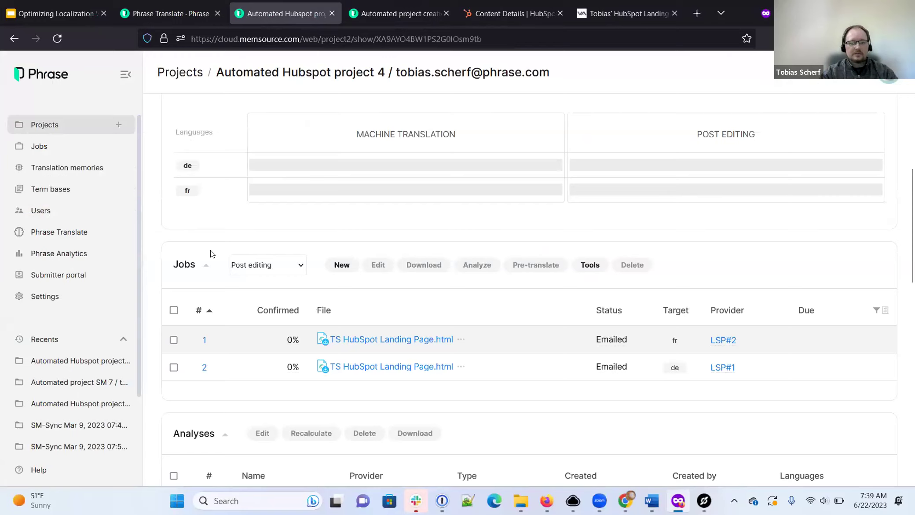
scroll(292, 314, "down", 2)
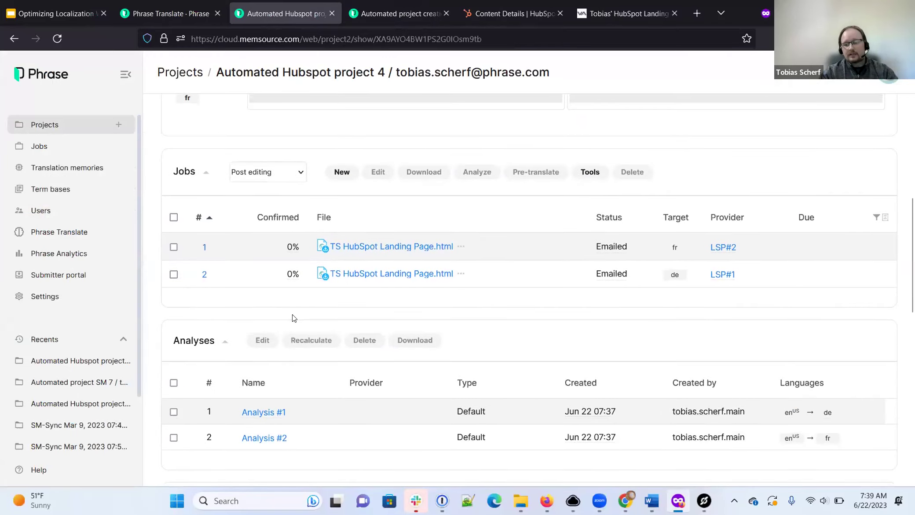
scroll(292, 316, "up", 1)
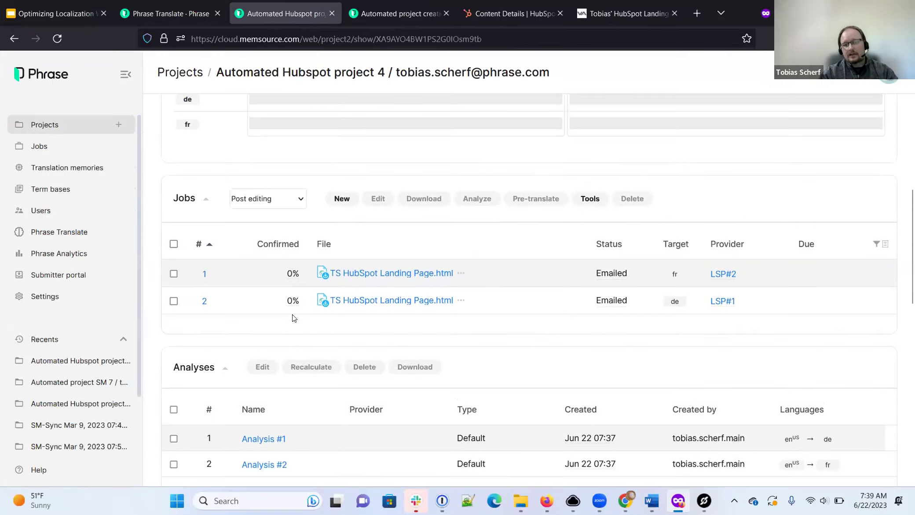
left_click(174, 244)
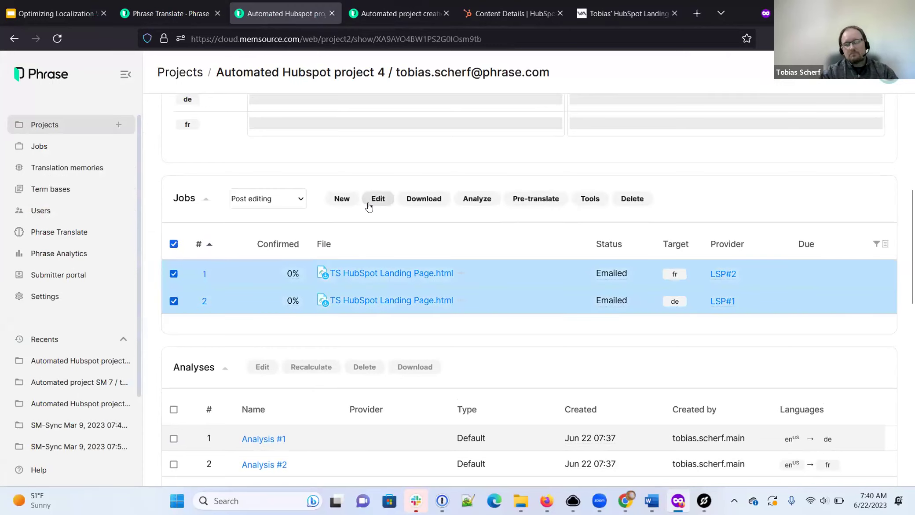
left_click(379, 203)
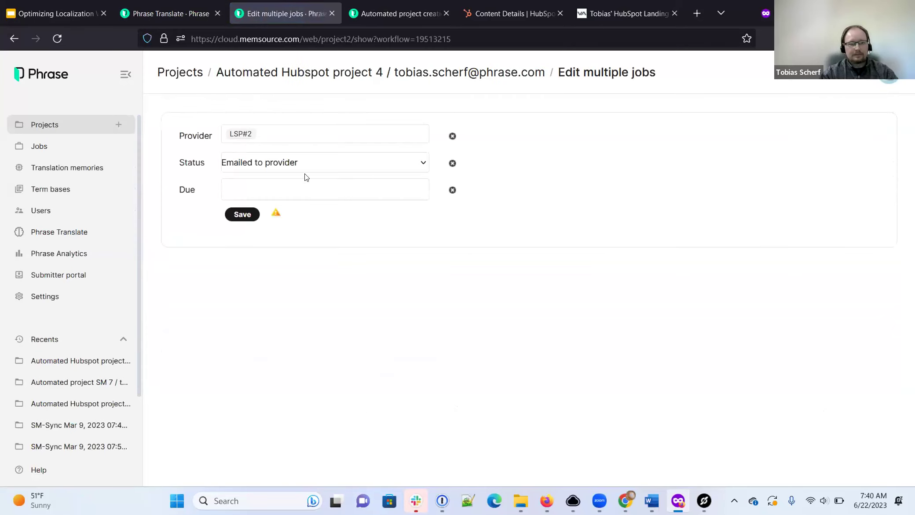
left_click(452, 137)
left_click(370, 134)
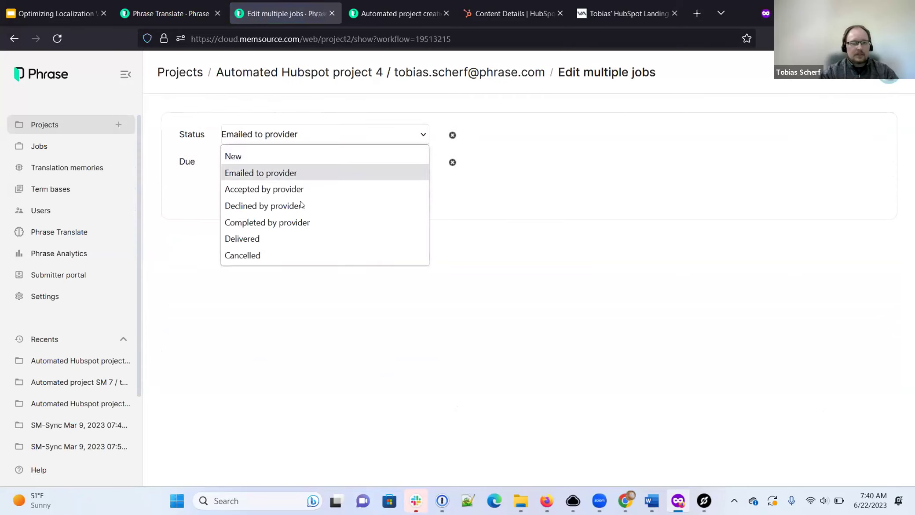
left_click(289, 223)
left_click(248, 187)
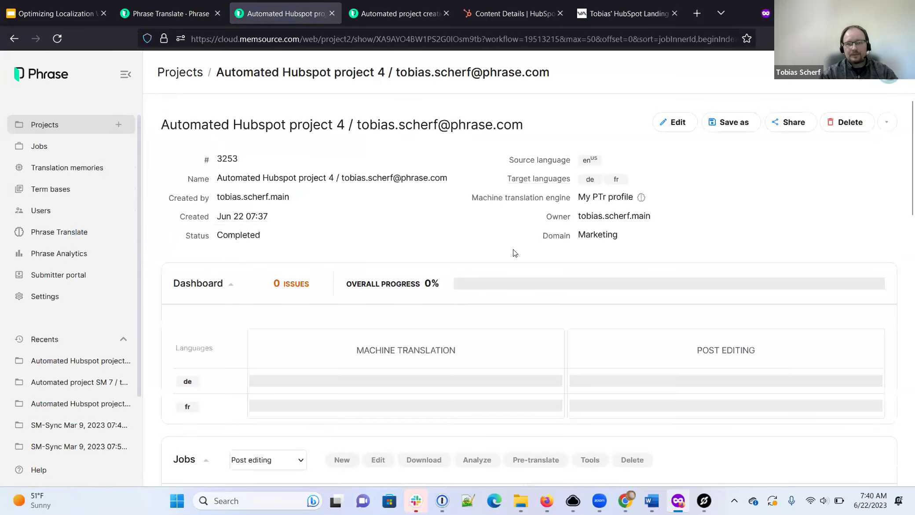
left_click(506, 13)
Step: Refresh HubSpot's Landing pages list and open the German variant of TS HubSpot Landing Page
left_click(57, 38)
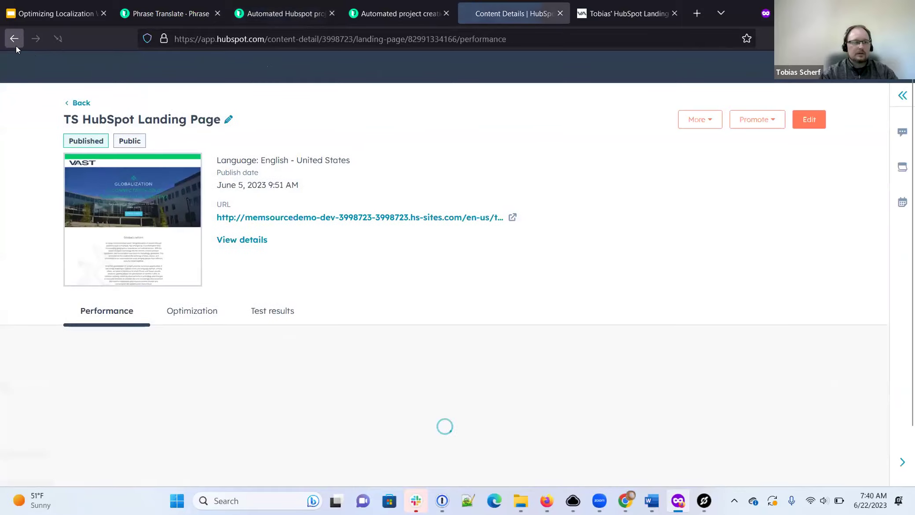
left_click(112, 115)
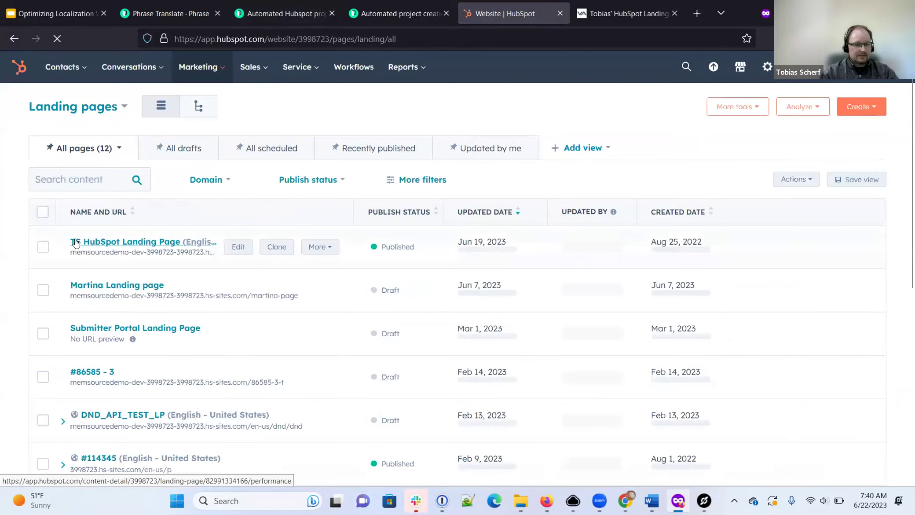
left_click(57, 39)
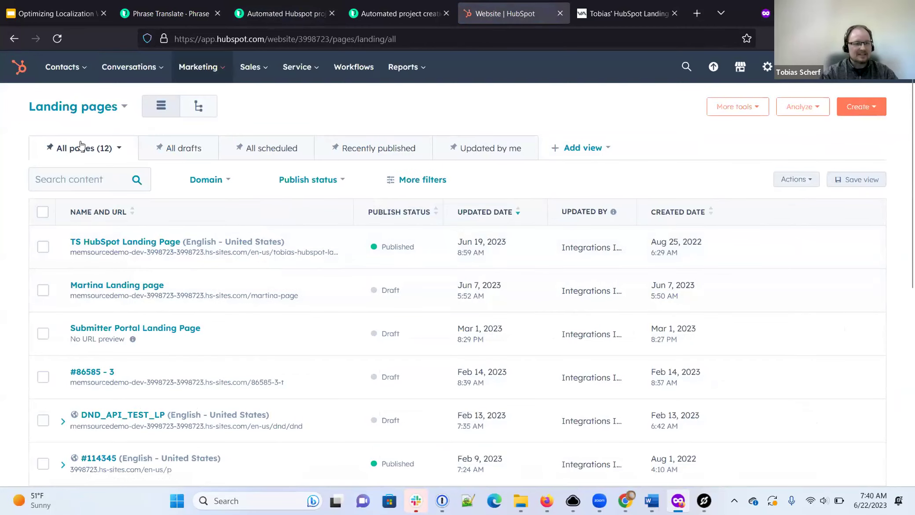
left_click(57, 39)
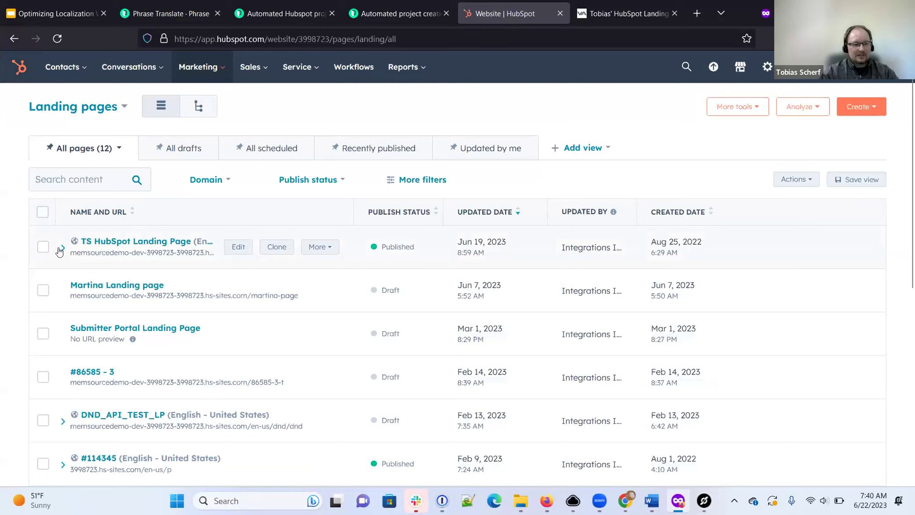
left_click(61, 249)
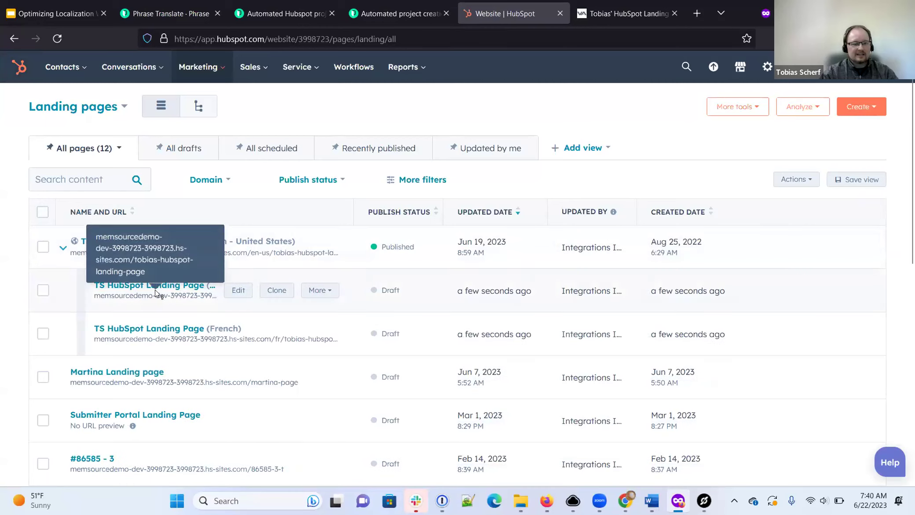
left_click(169, 286)
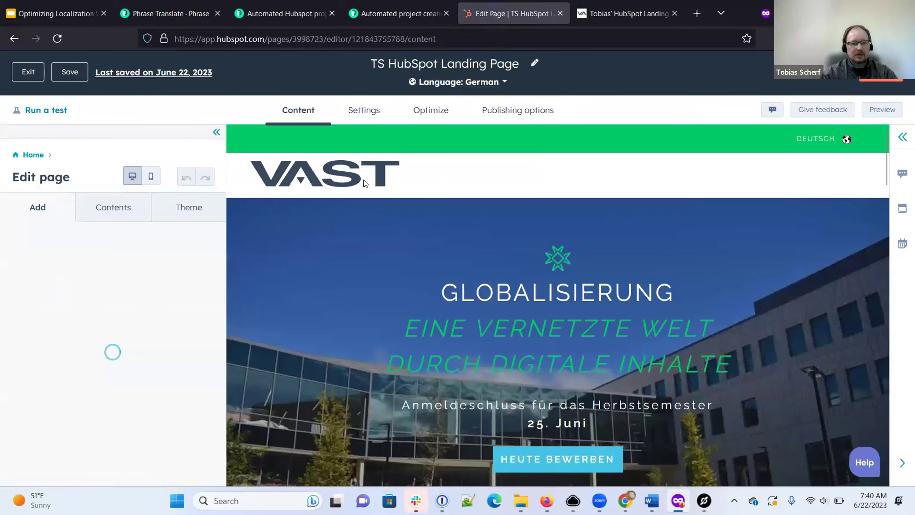
Step: Scroll the German draft, view the original English page, and return to automated project creation
scroll(567, 235, "down", 3)
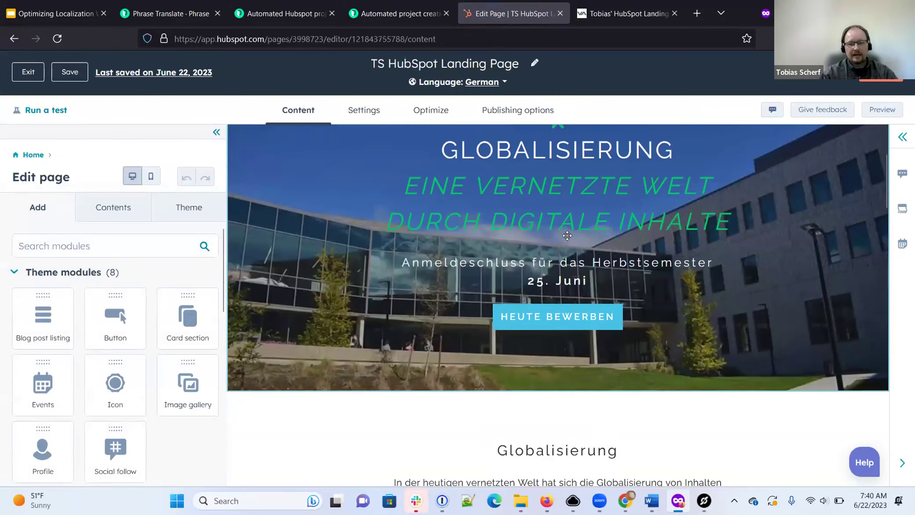
scroll(567, 235, "up", 2)
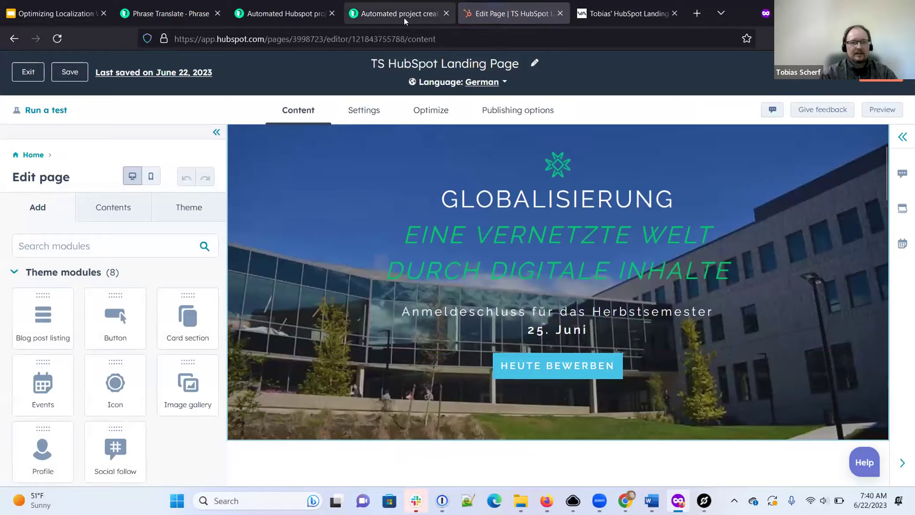
left_click(404, 18)
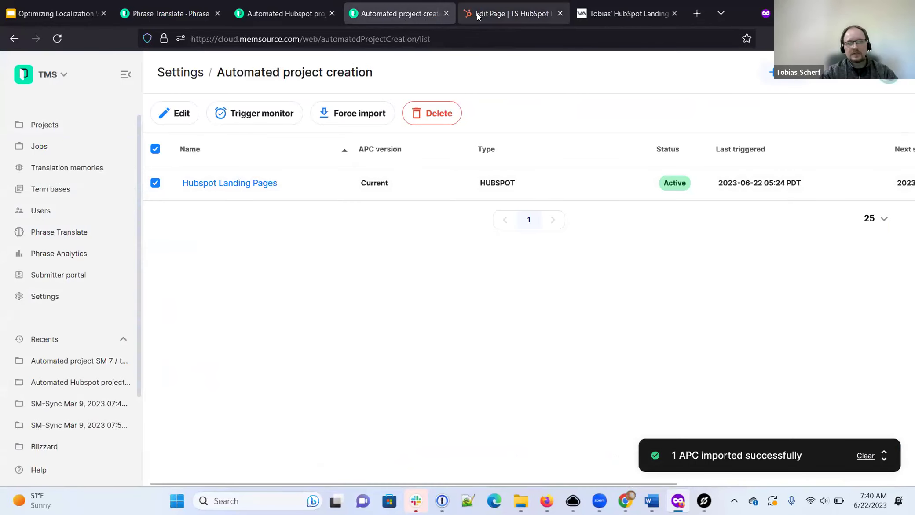
left_click(478, 15)
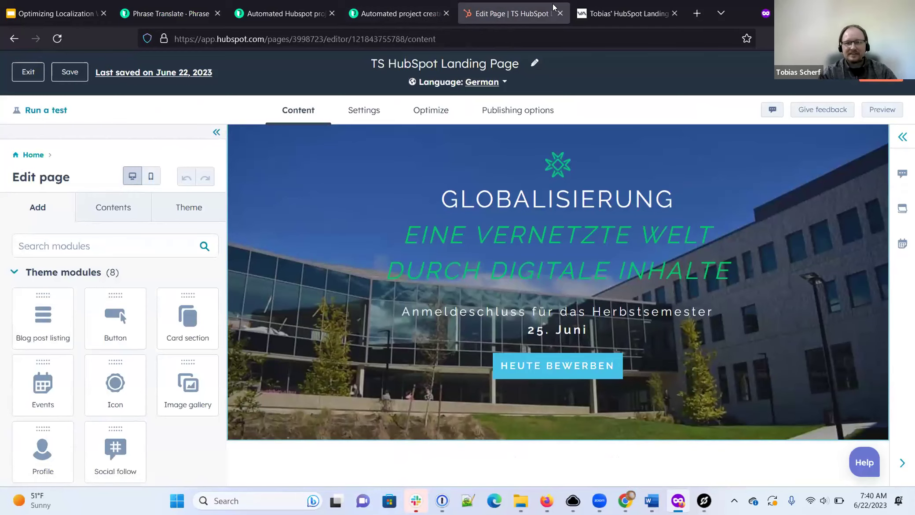
left_click(607, 16)
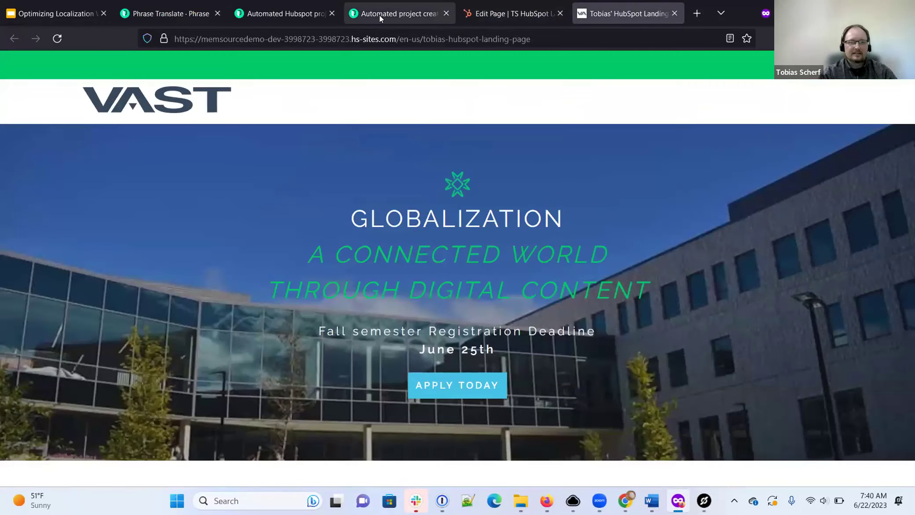
left_click(379, 15)
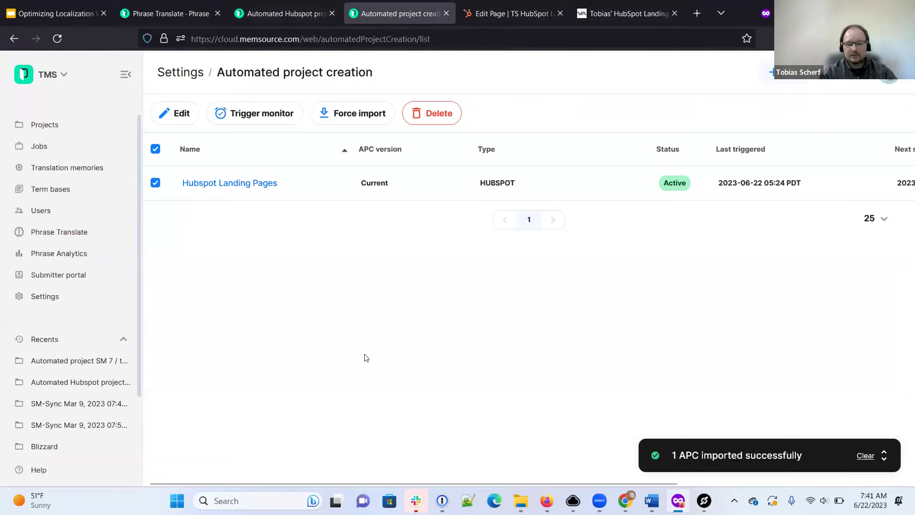